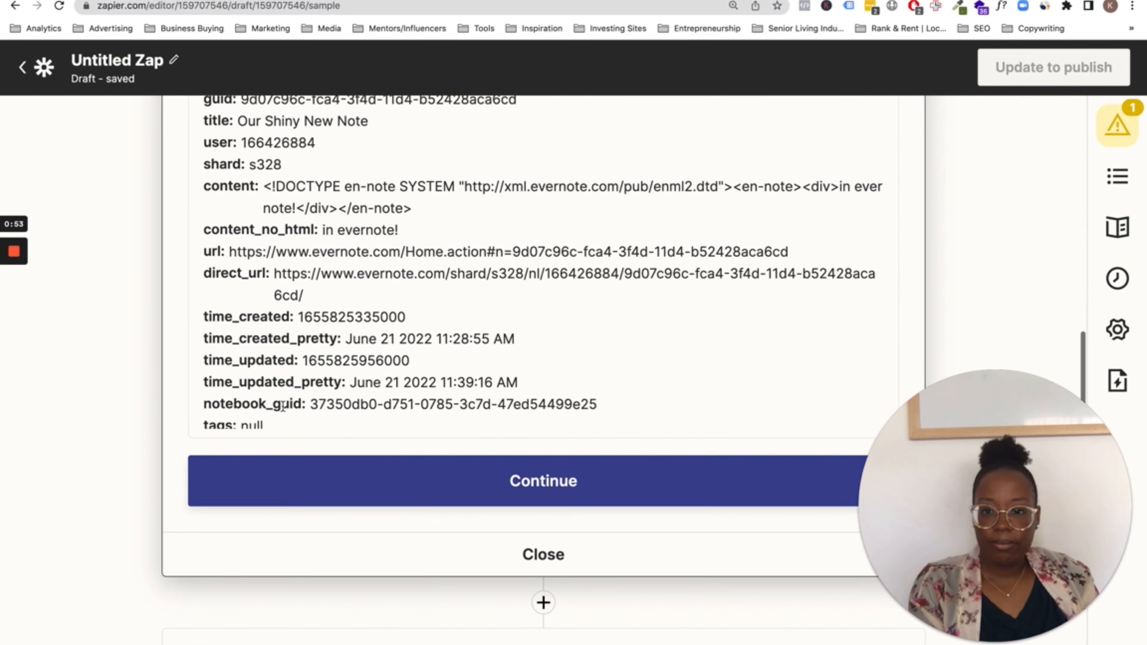
- Accept the Evernote sample note and choose the connected Trello account for the Create Card action
click(543, 502)
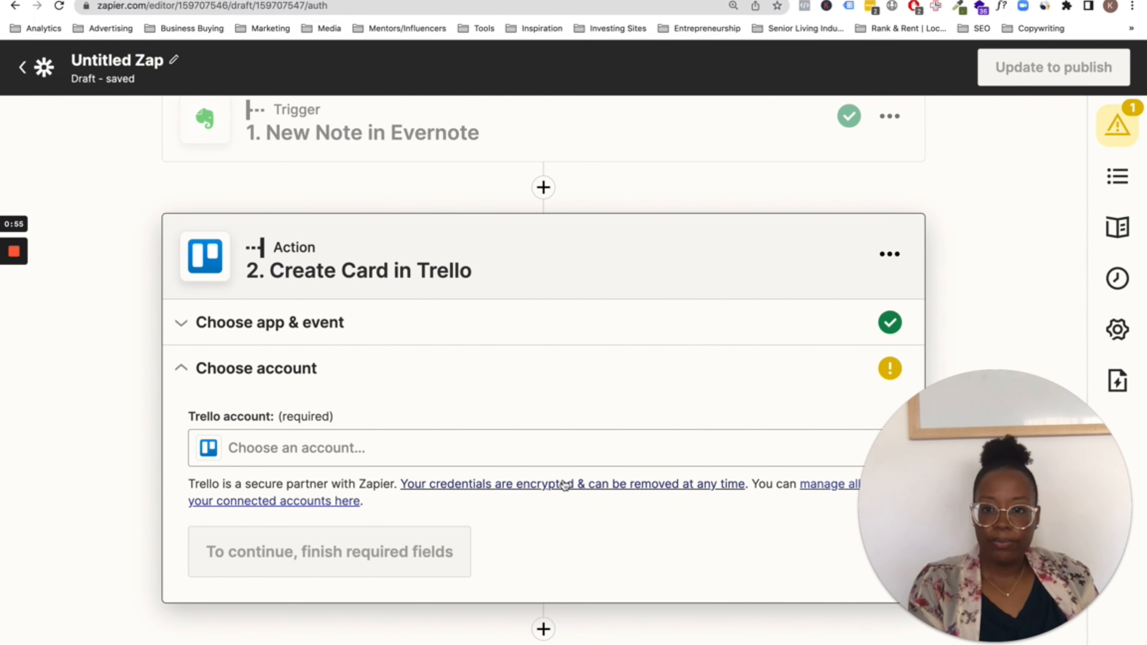
scroll(563, 486, down, 1)
click(382, 419)
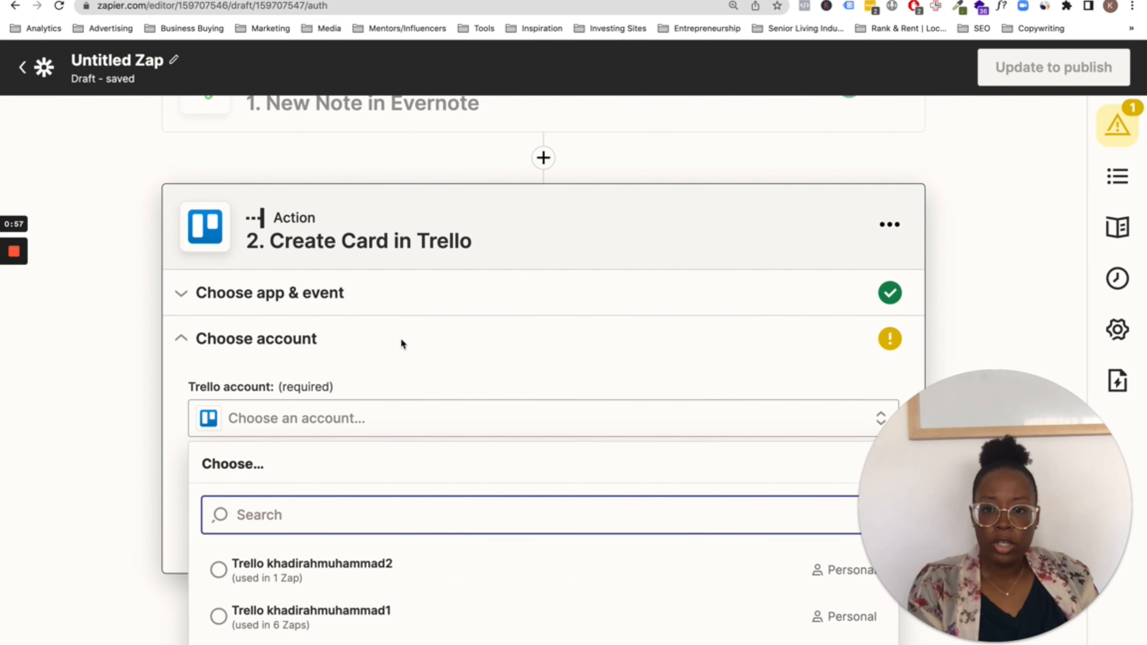
scroll(400, 336, down, 1)
click(311, 545)
click(542, 508)
scroll(390, 253, down, 4)
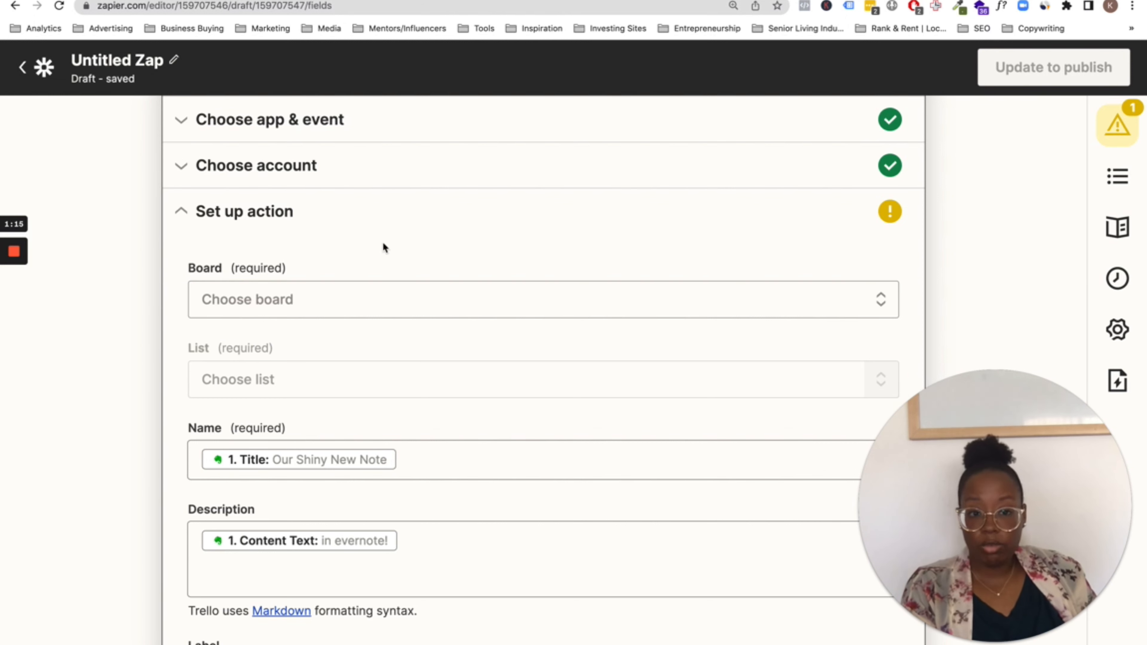
- Set the Trello card's board to Daily Productivity Board (Business) and its list to Daily Focus
click(273, 299)
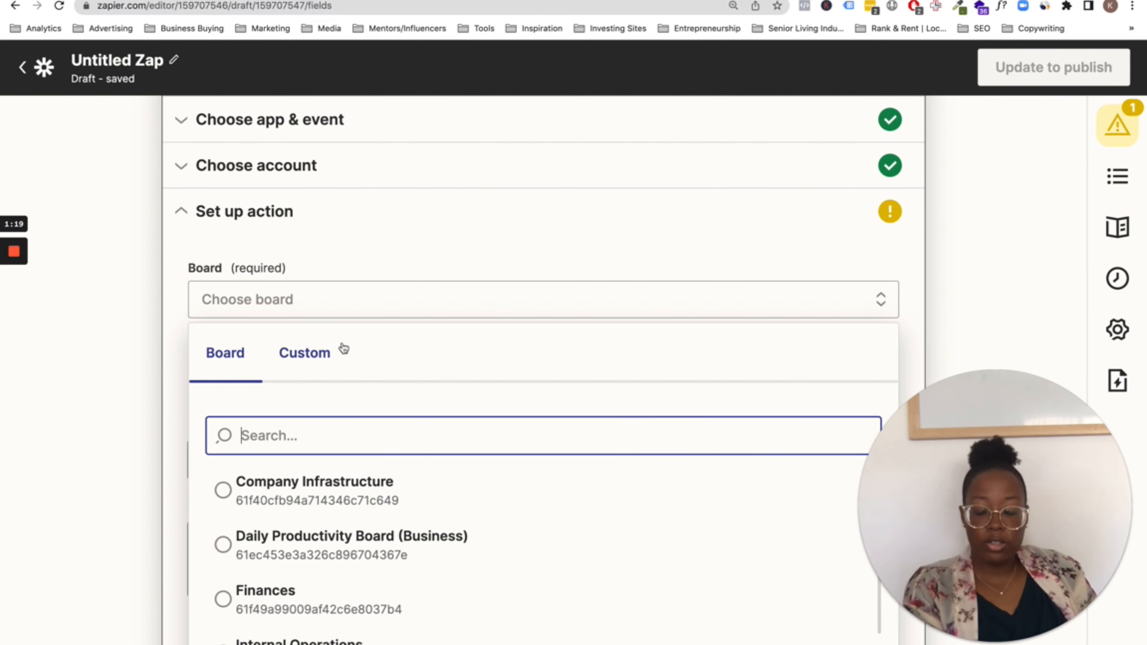
click(352, 536)
scroll(327, 322, down, 3)
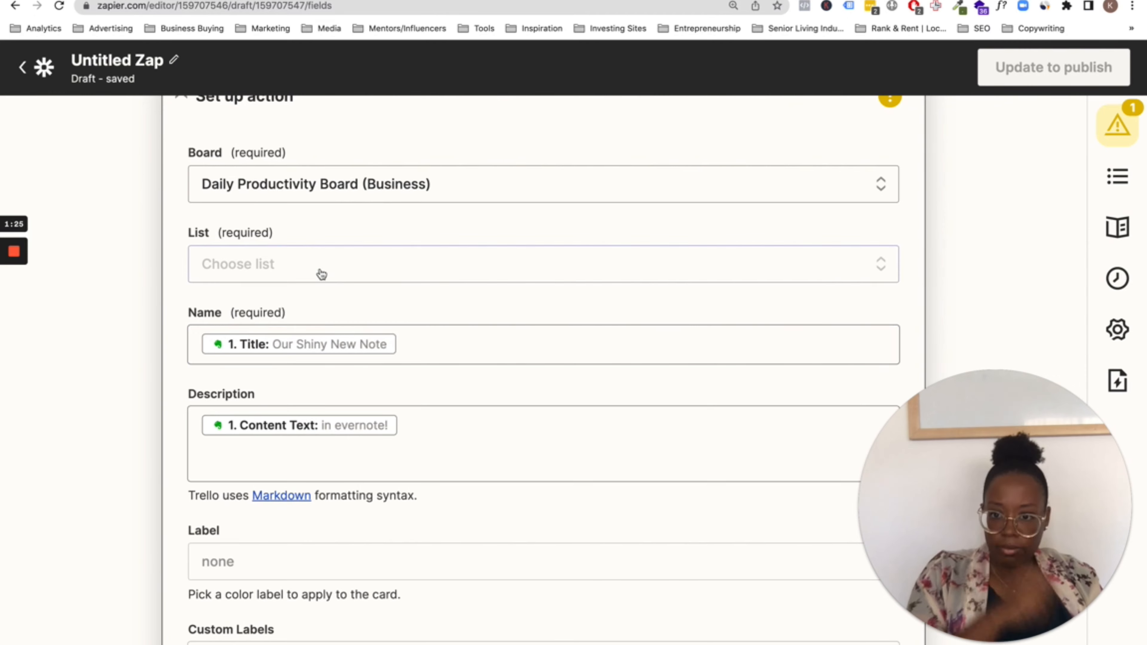
click(325, 277)
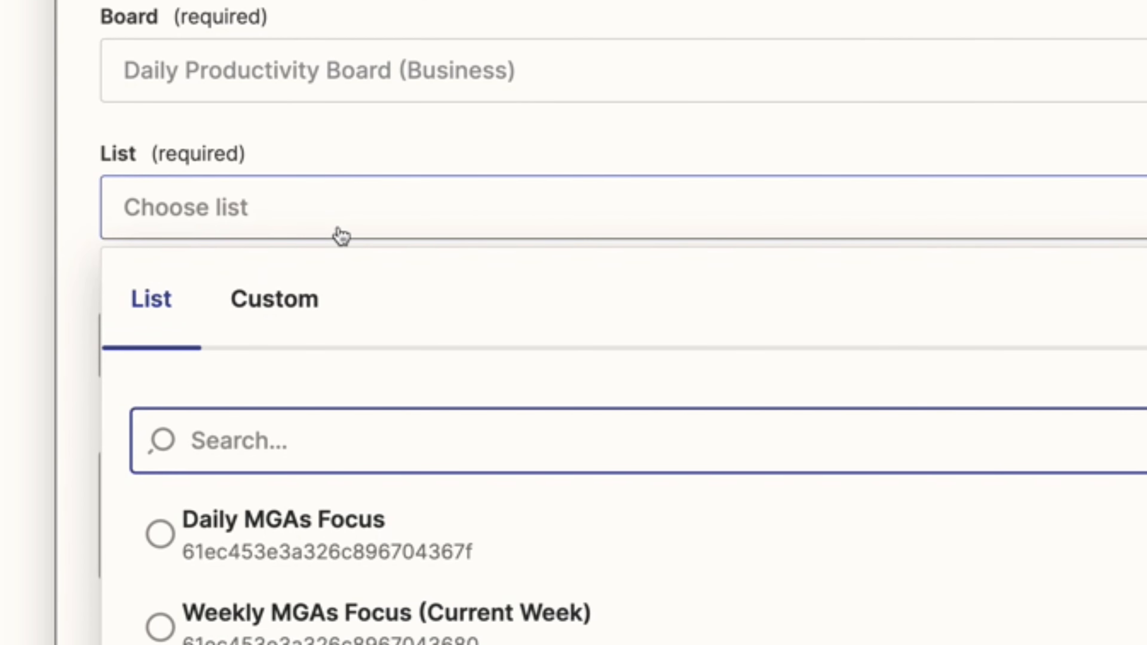
click(261, 575)
scroll(325, 343, down, 2)
- Review all the Evernote note fields available for the card's Name
click(325, 293)
click(312, 484)
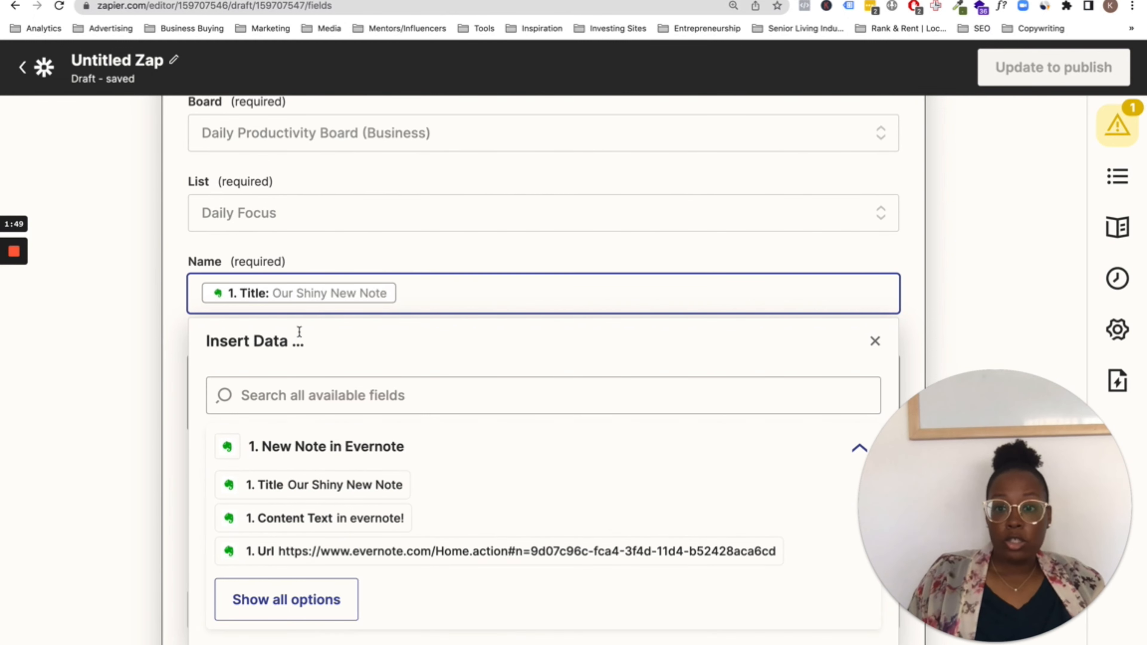
click(286, 599)
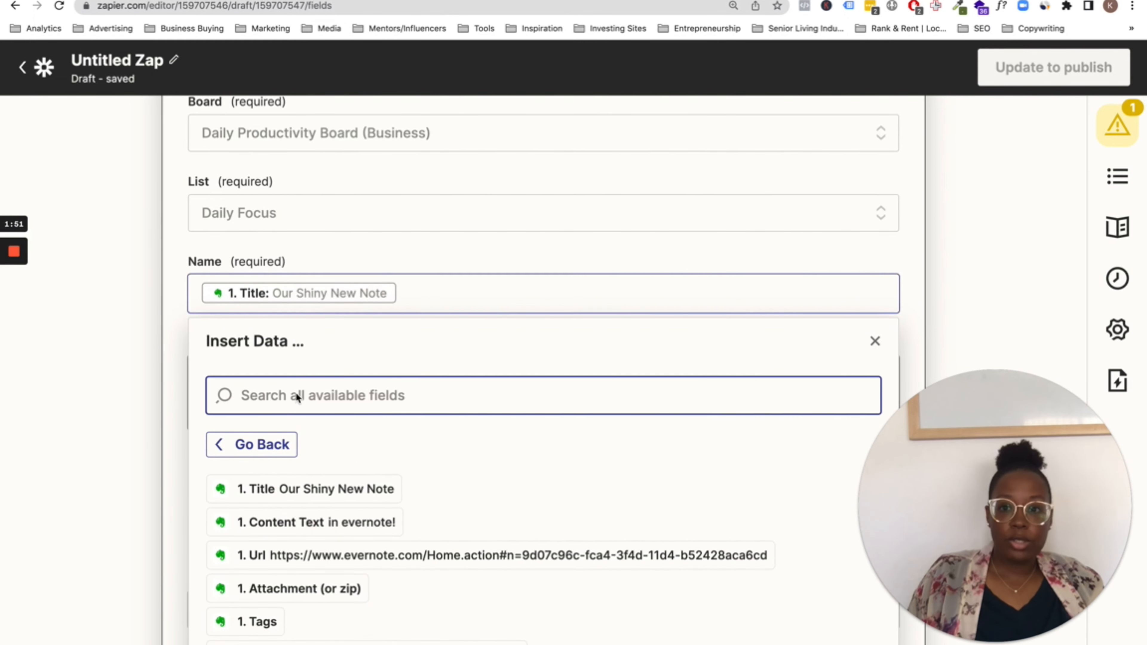
scroll(334, 411, down, 1)
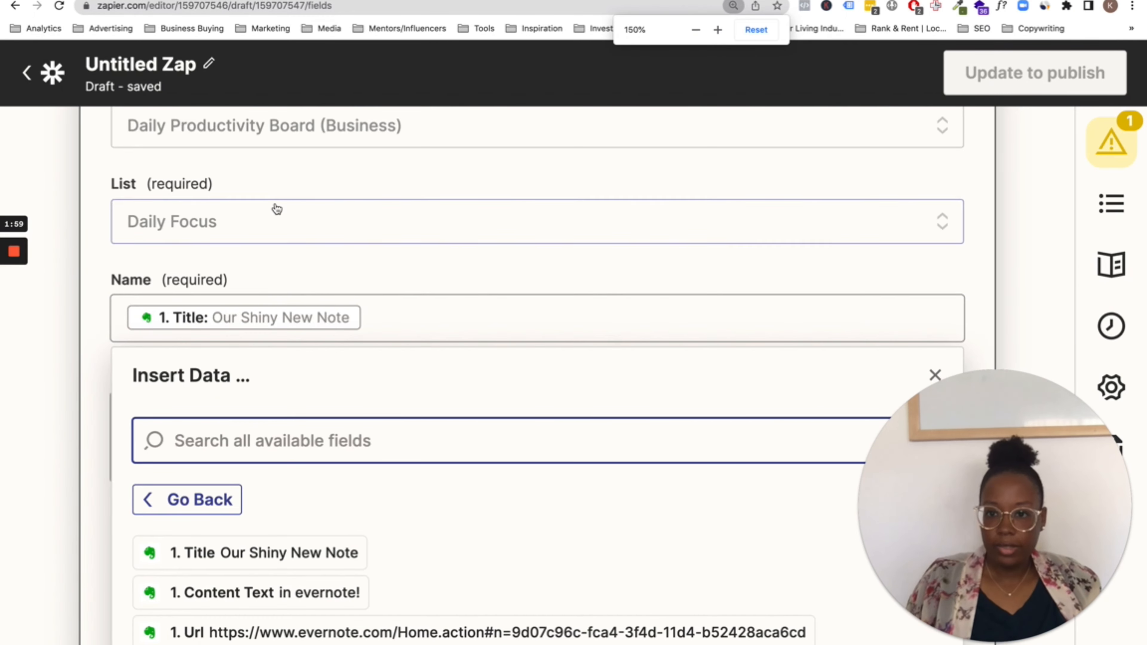
scroll(276, 210, down, 1)
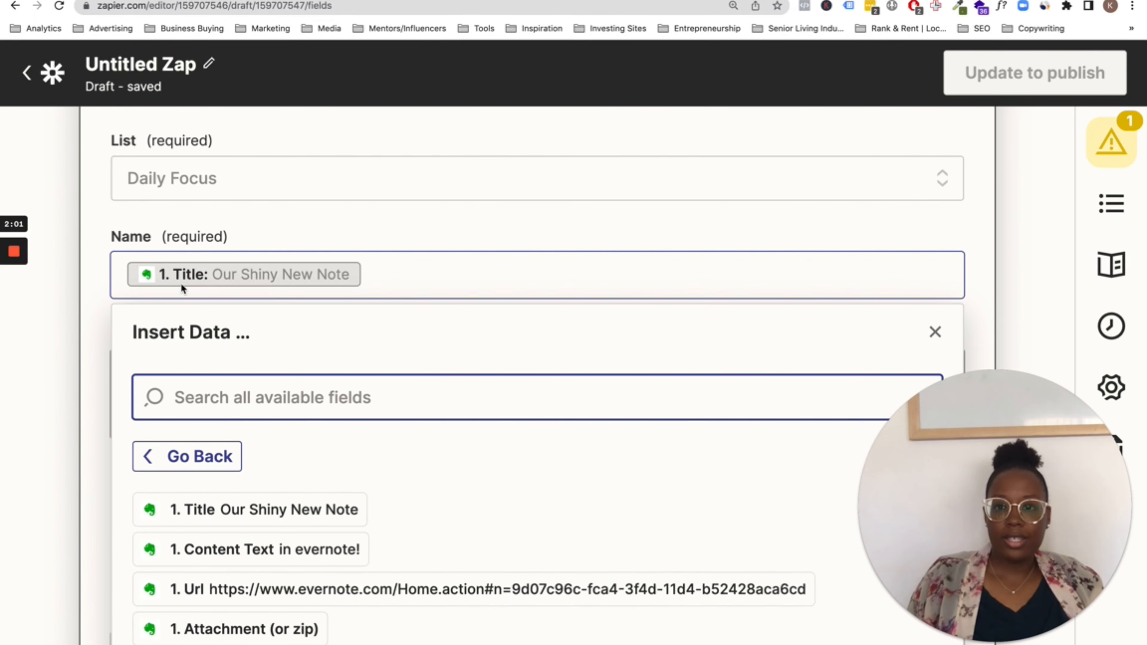
- Map the Evernote Attachment (or zip) field to the card's File Attachments
scroll(177, 289, down, 10)
click(226, 266)
scroll(227, 580, down, 1)
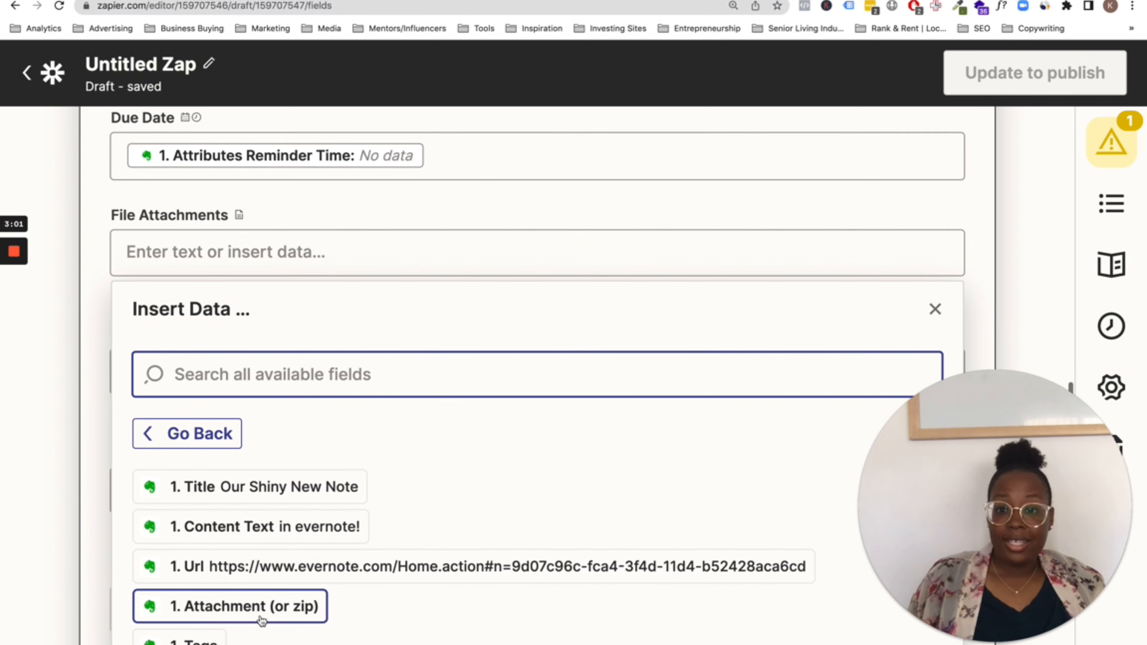
click(261, 617)
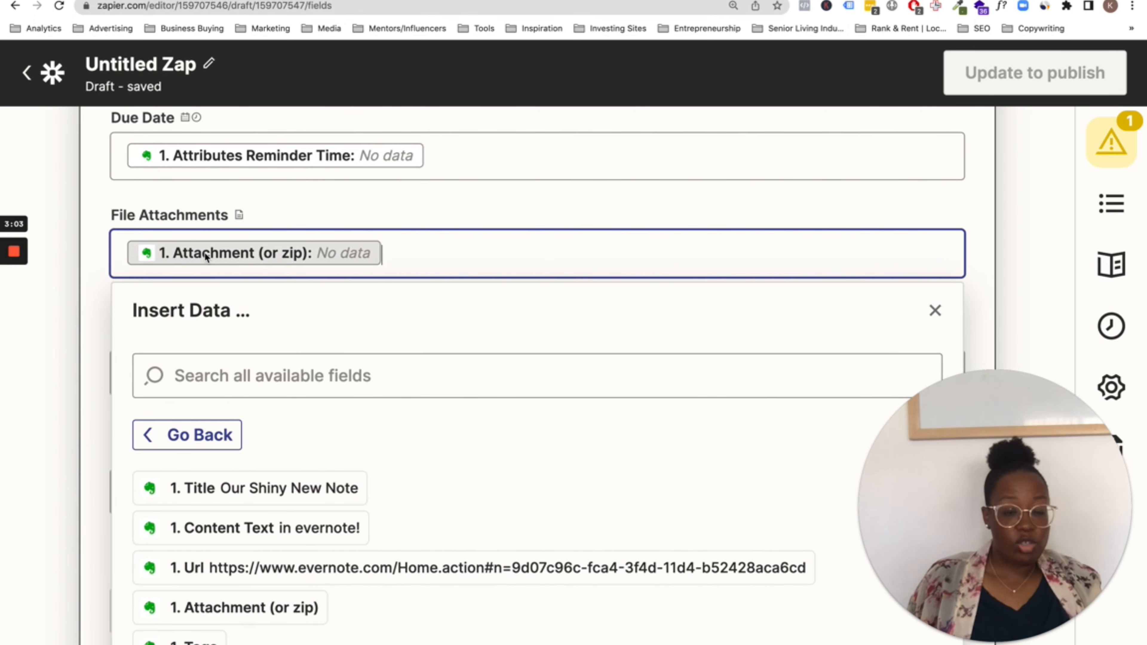
click(91, 296)
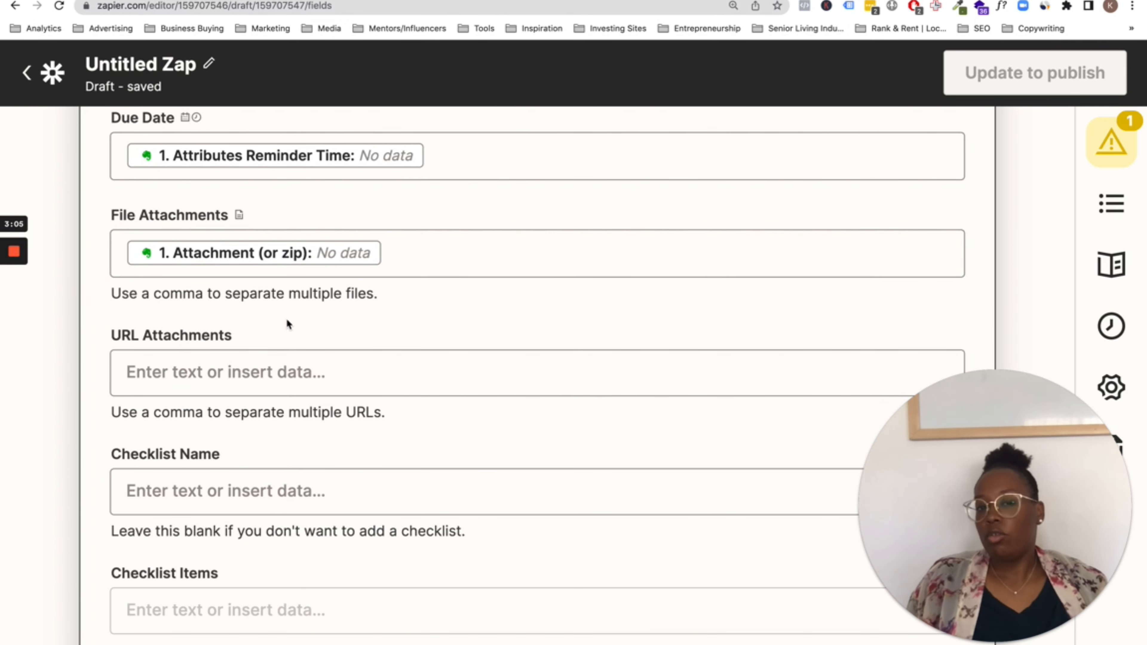
- Look over the optional URL Attachments, Checklist Name and Checklist Items fields
click(253, 369)
scroll(253, 369, down, 1)
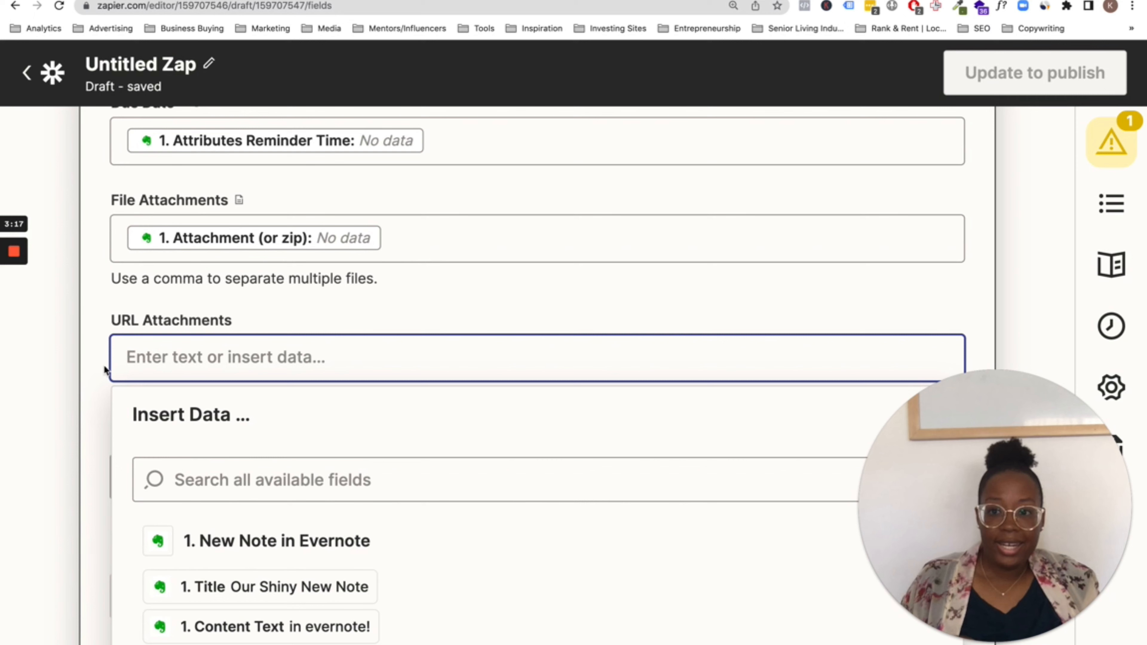
click(89, 367)
scroll(174, 361, down, 3)
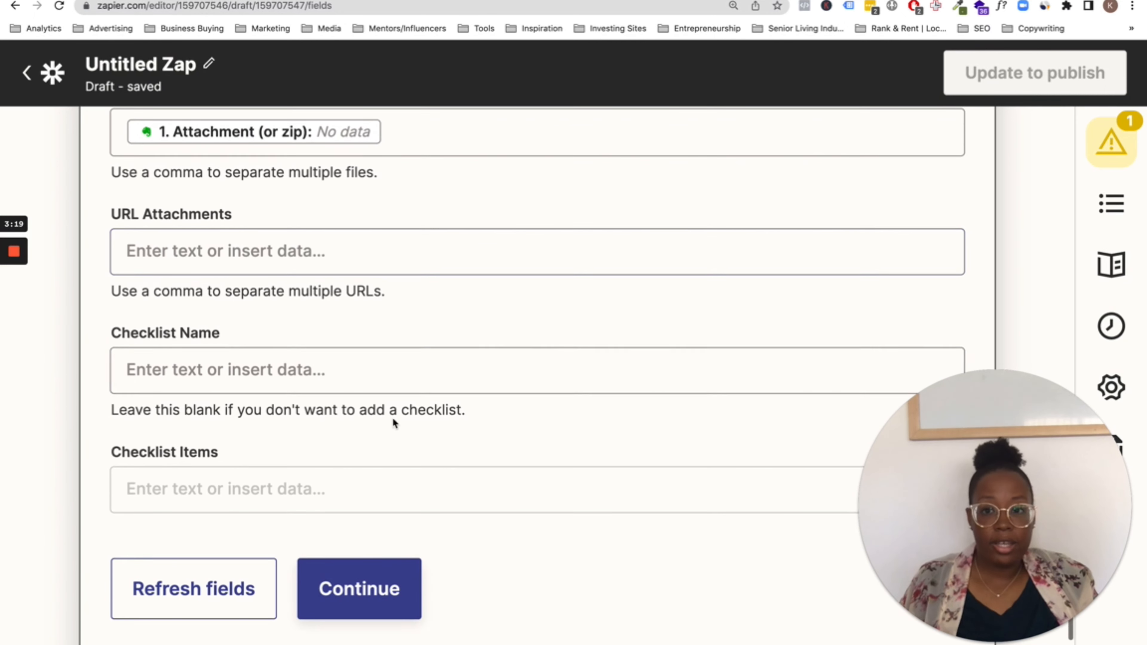
click(176, 374)
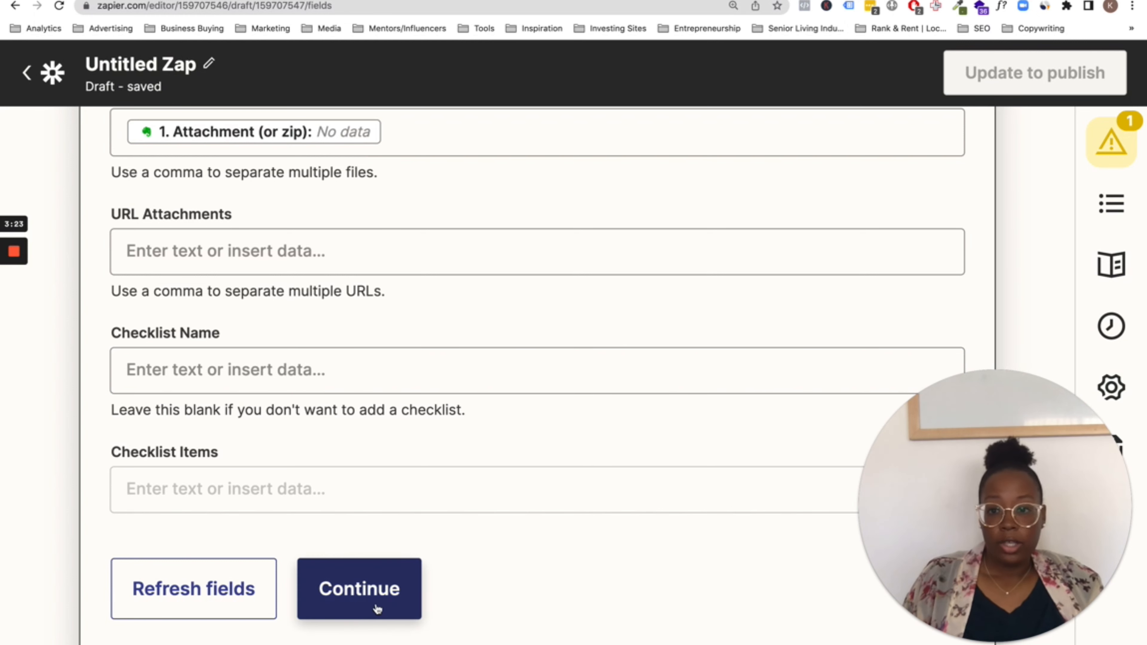
- Finish the action setup and run the test that sends the new card to Trello
key(super+minus)
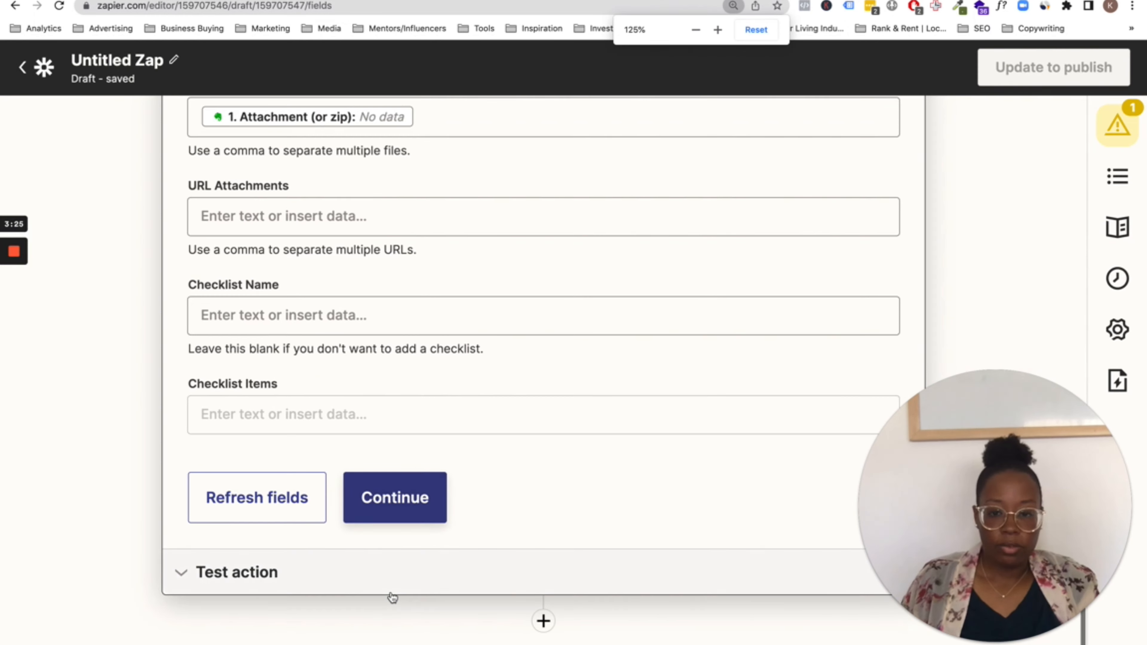
click(407, 505)
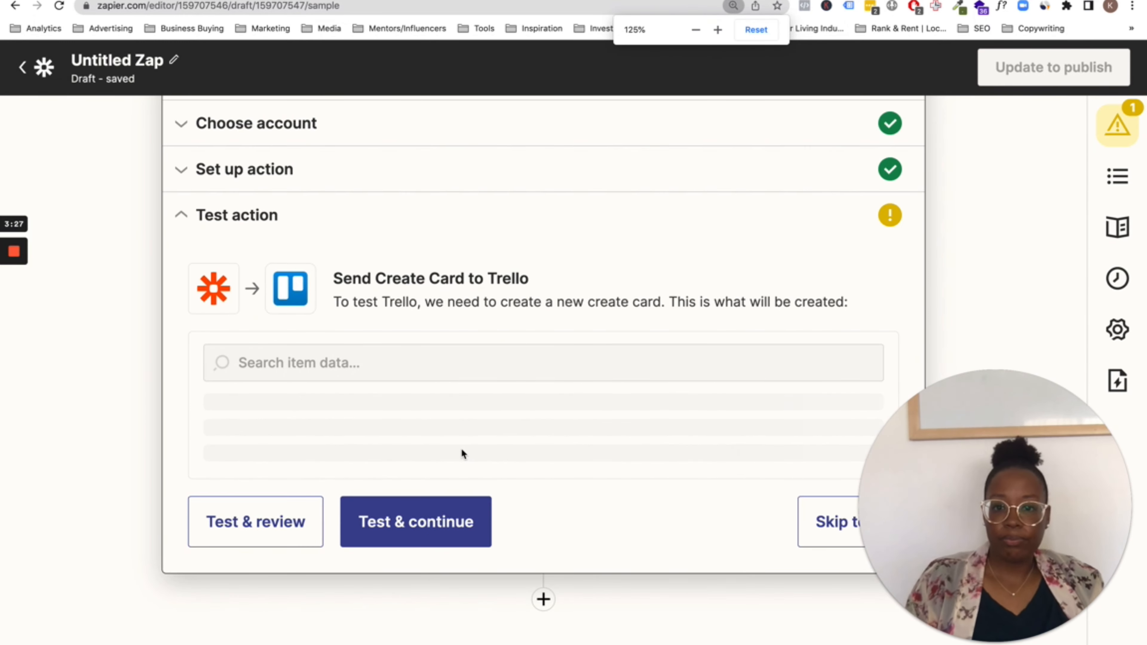
click(415, 522)
- Compare the title of the Evernote note Our Shiny New Note with the test card in Trello's Daily Focus list
click(479, 1)
click(225, 295)
click(372, 1)
click(454, 134)
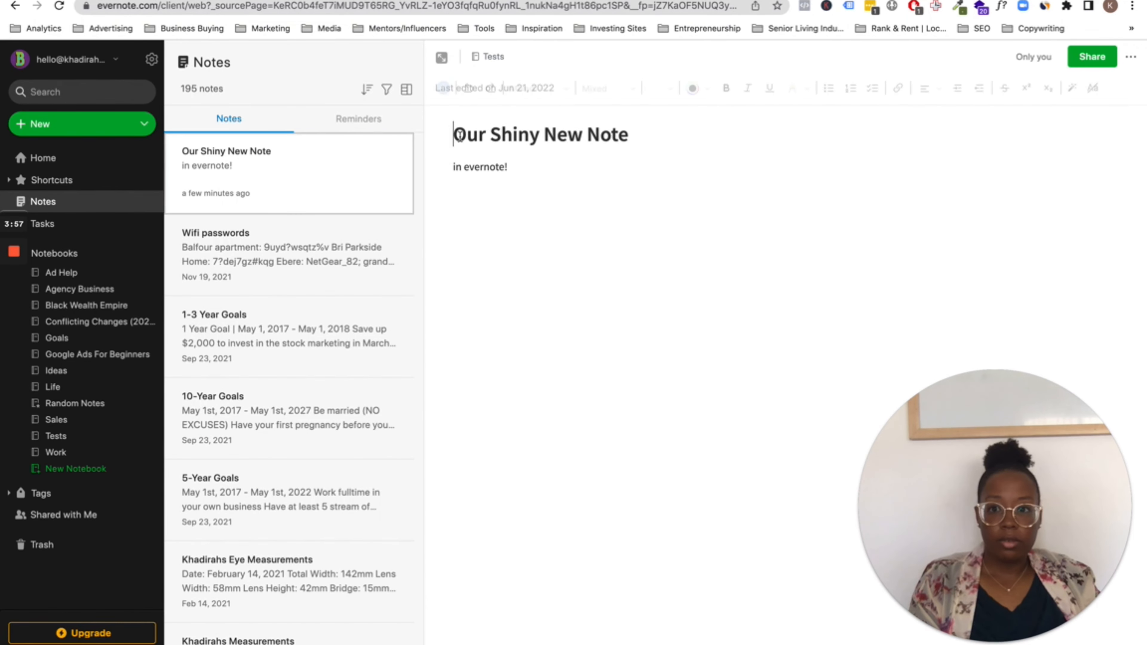
drag(466, 134, 628, 136)
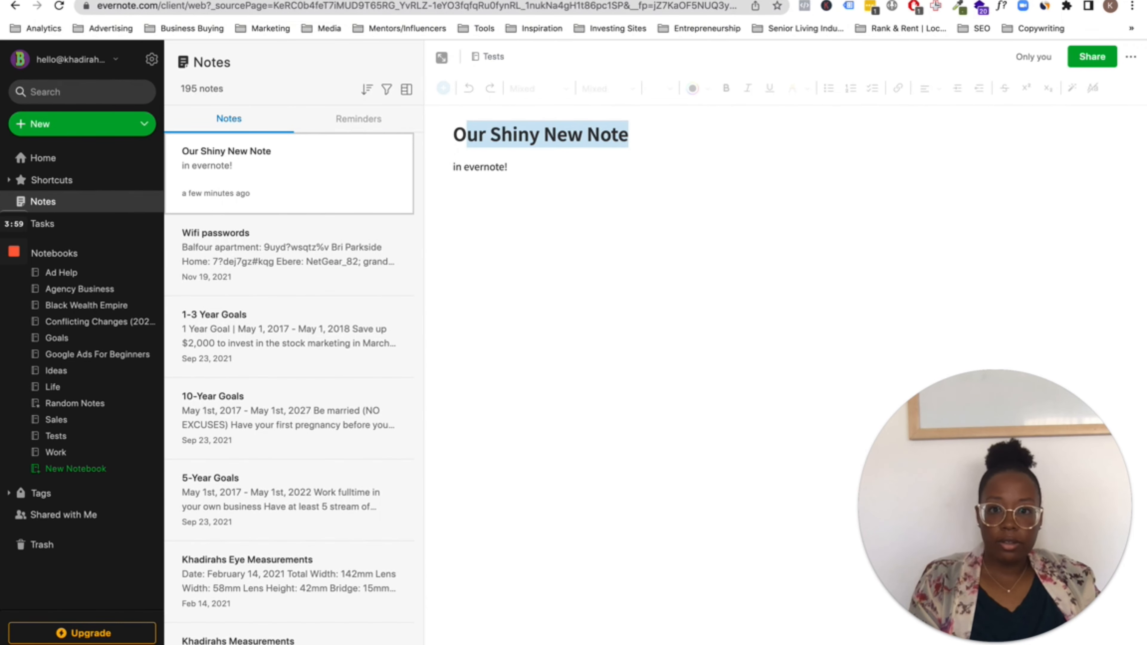
key(ctrl+Tab)
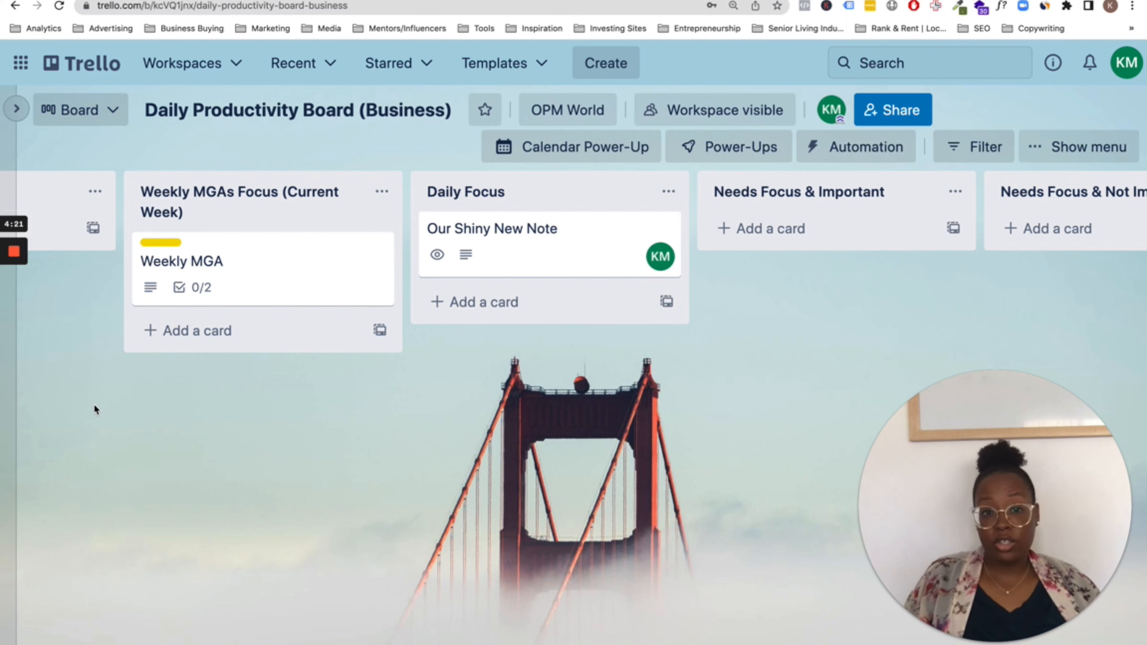